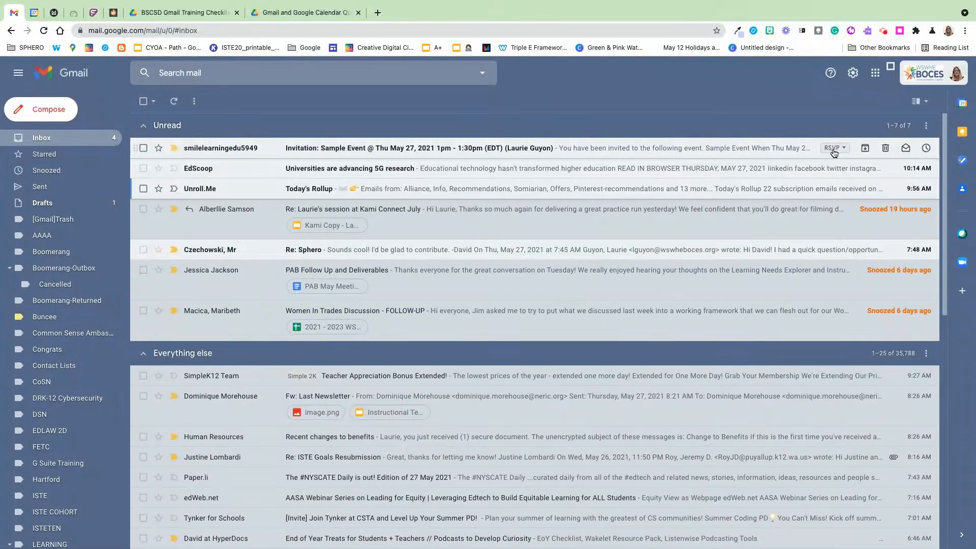
- Open the Sample Event invitation email for May 27, read its description and respond Yes
click(840, 149)
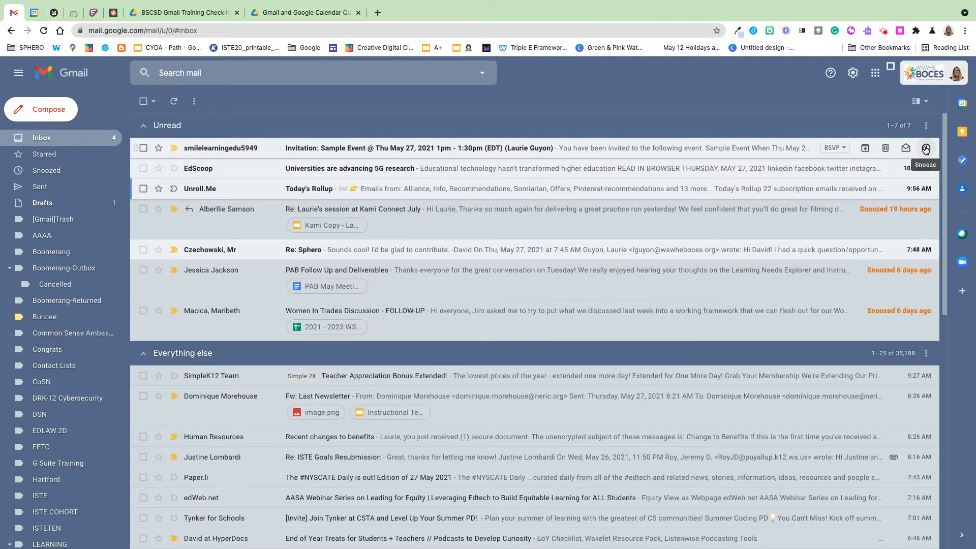
click(332, 149)
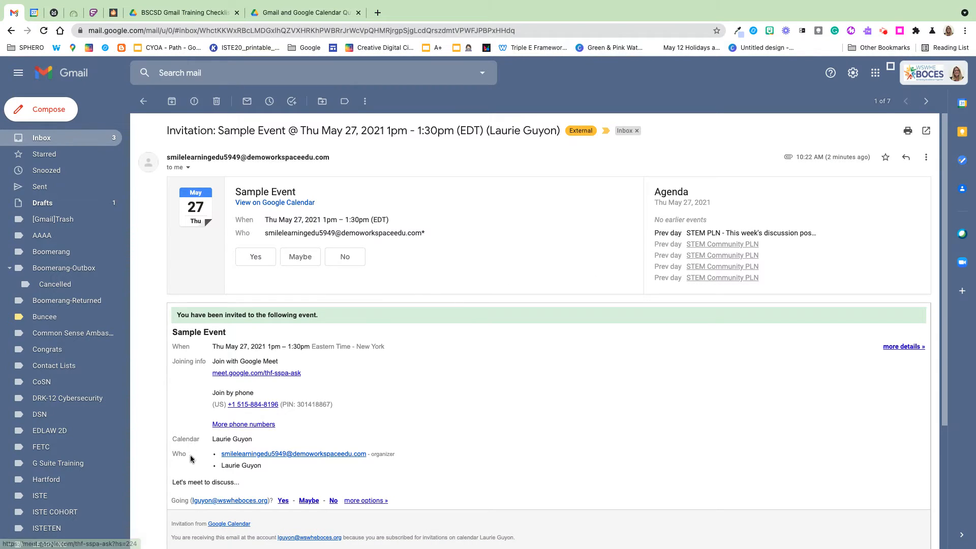
drag(234, 481, 169, 481)
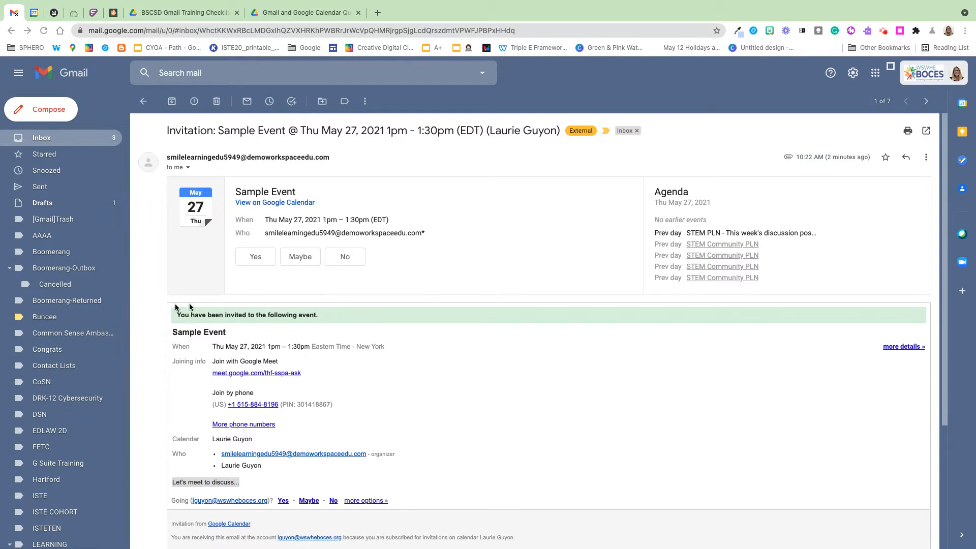
click(255, 259)
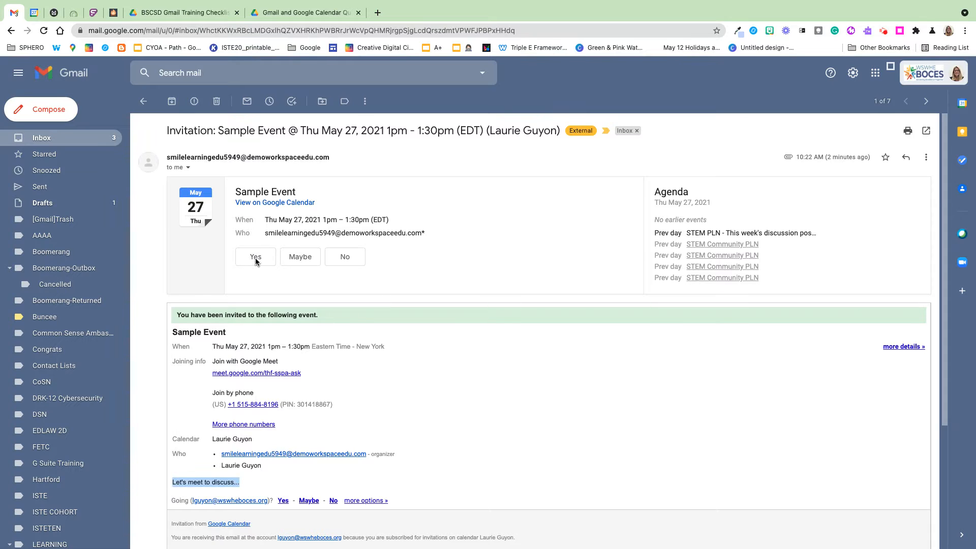
click(256, 261)
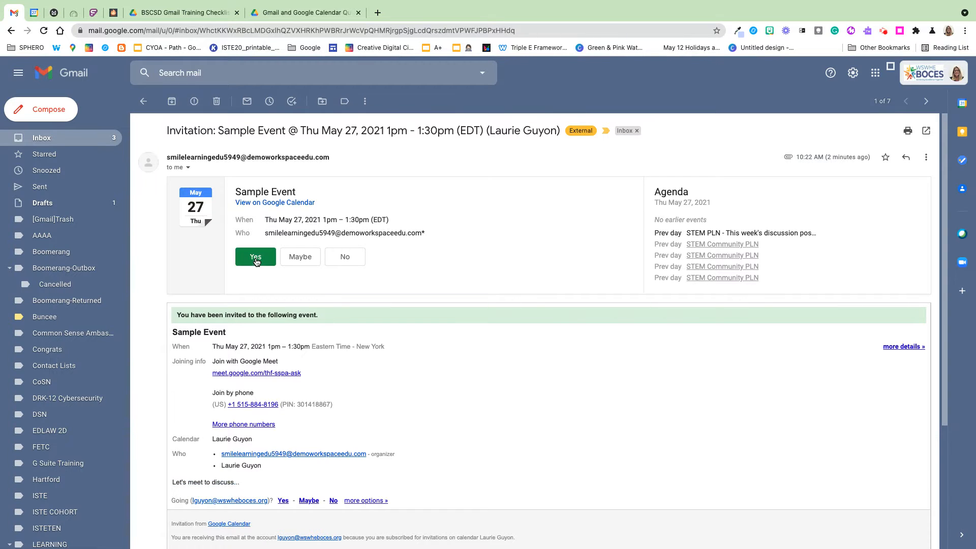
- Switch to Google Calendar to view the week containing the Sample Event
click(43, 19)
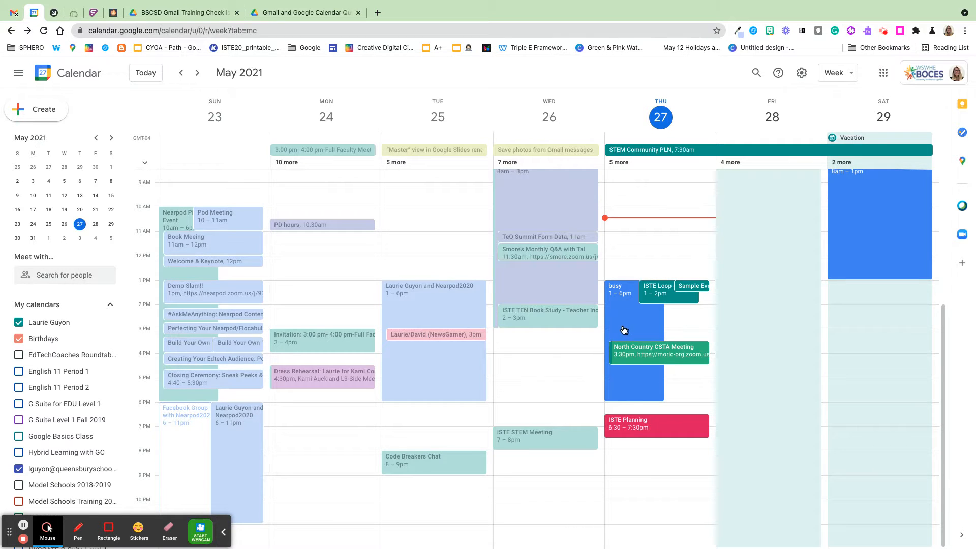
click(224, 531)
drag(9, 532, 934, 535)
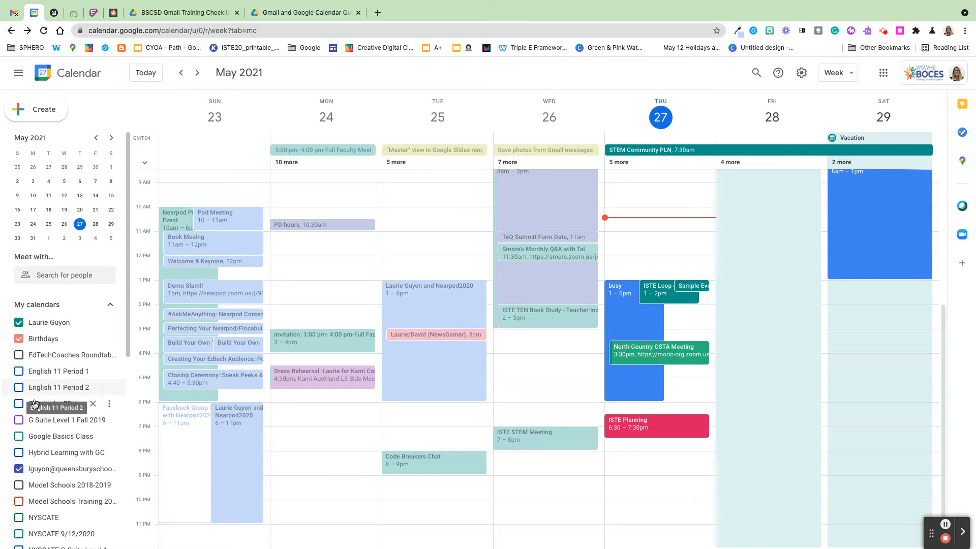
- Hide the Queensbury school account's calendar and show the Holidays in United States calendar
click(19, 468)
scroll(37, 450, down, 1)
scroll(37, 447, down, 6)
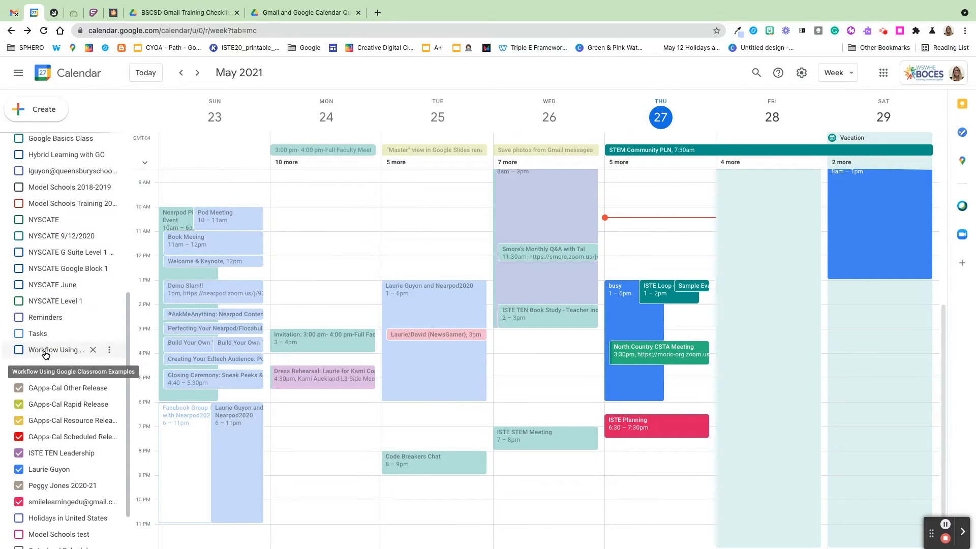
scroll(44, 355, down, 2)
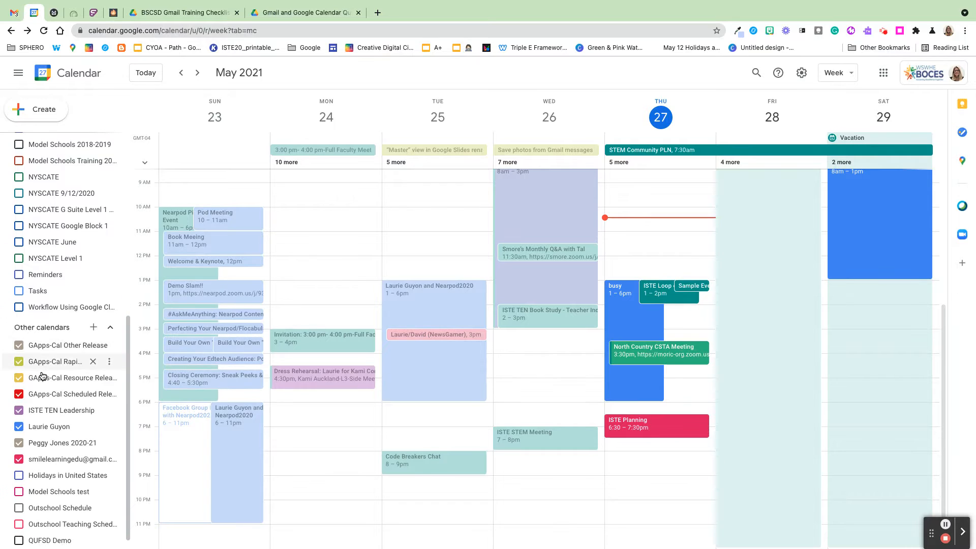
scroll(42, 376, down, 1)
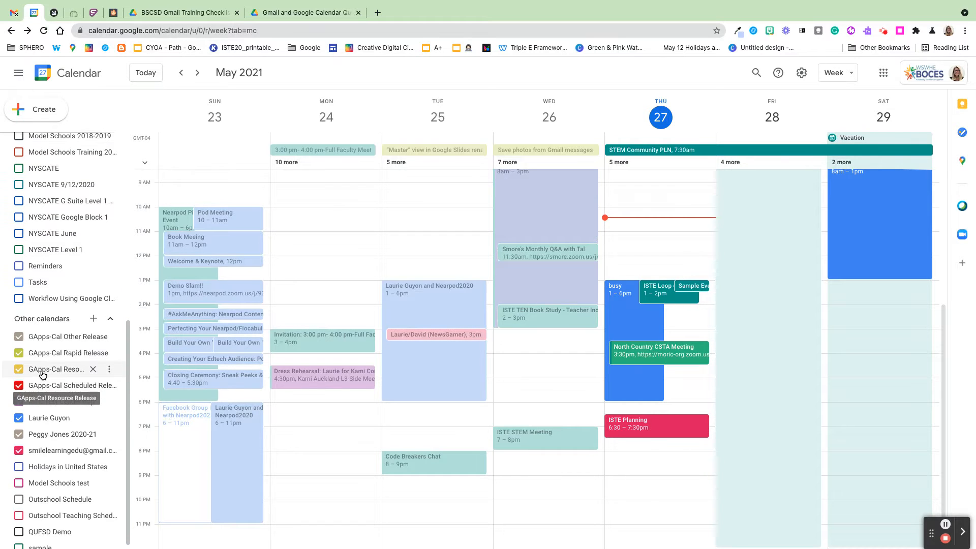
click(18, 466)
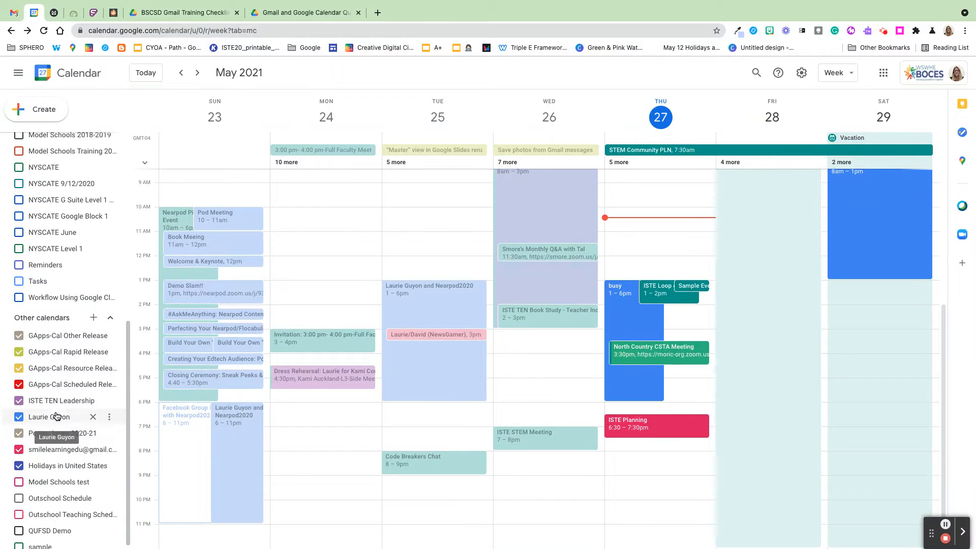
- Try purple as the primary calendar's color, and set the color back to teal
scroll(59, 447, down, 1)
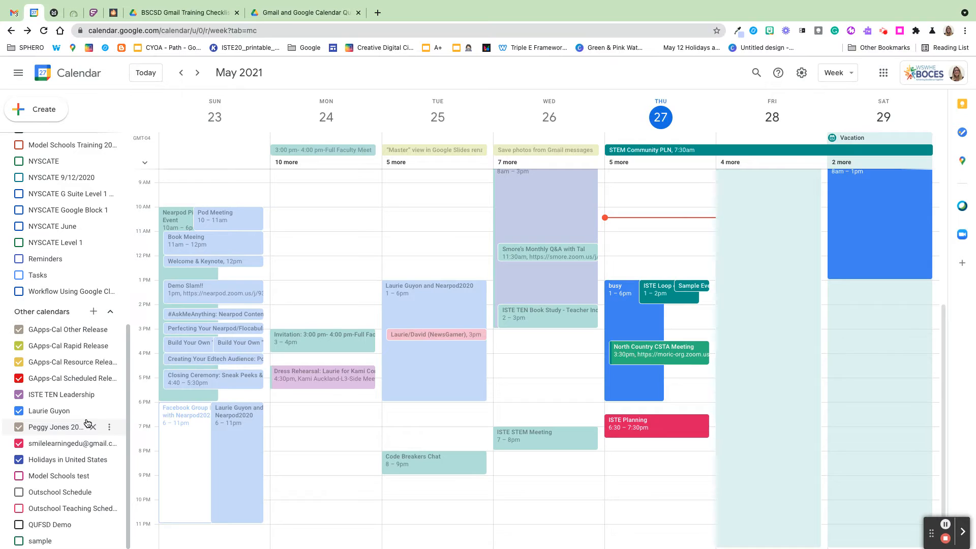
scroll(63, 402, up, 4)
scroll(63, 392, down, 2)
scroll(62, 391, up, 5)
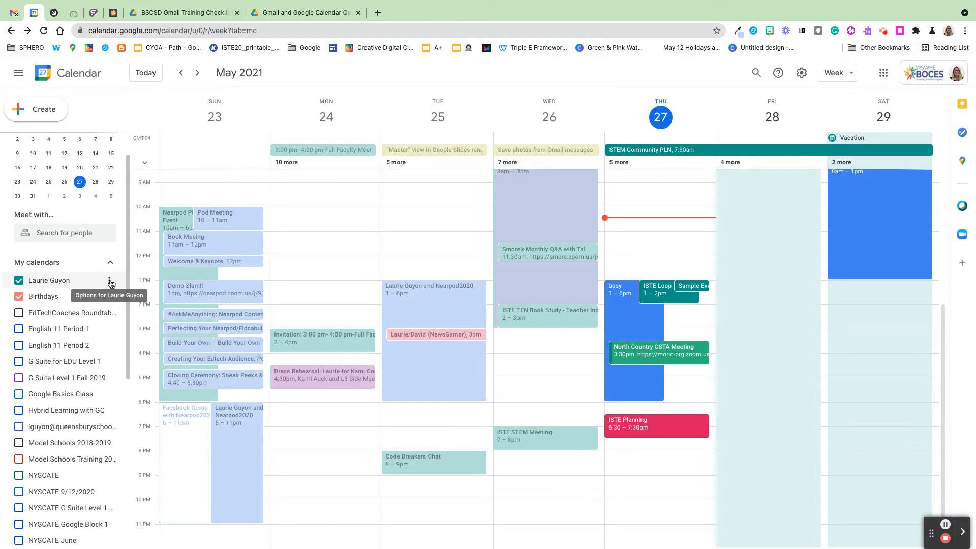
click(110, 281)
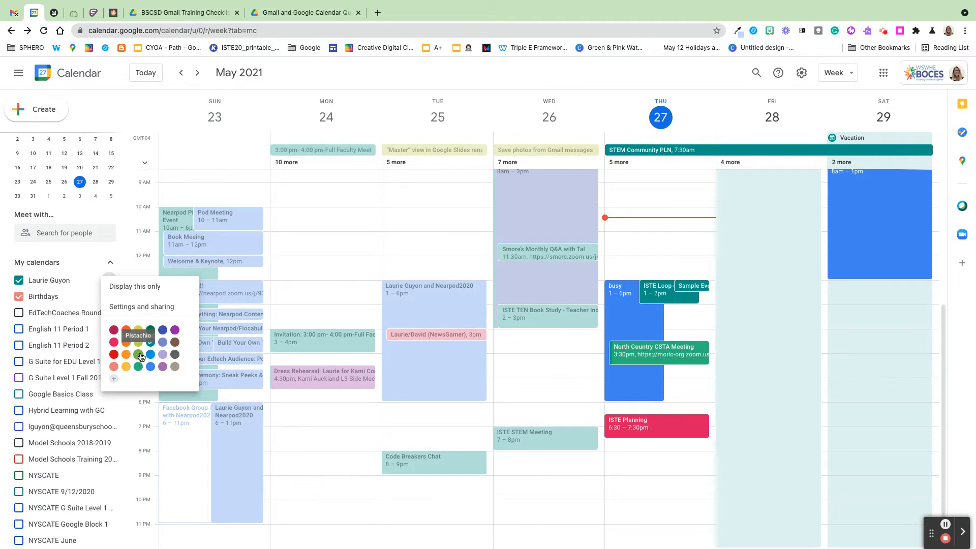
click(175, 331)
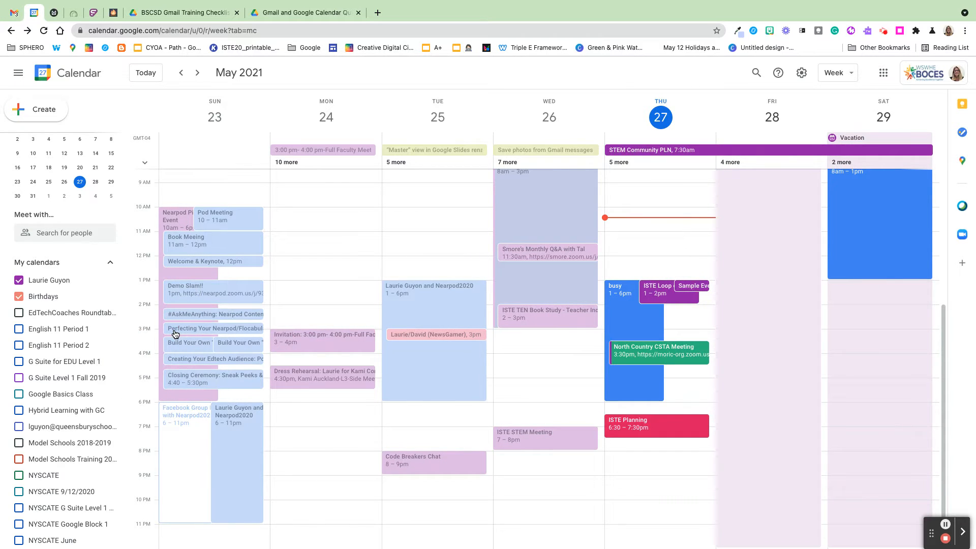
click(109, 280)
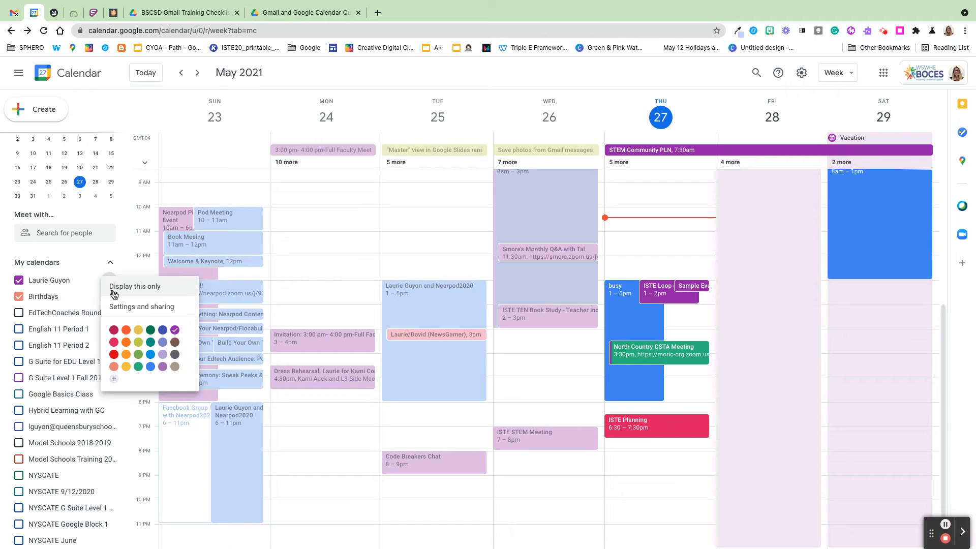
click(150, 345)
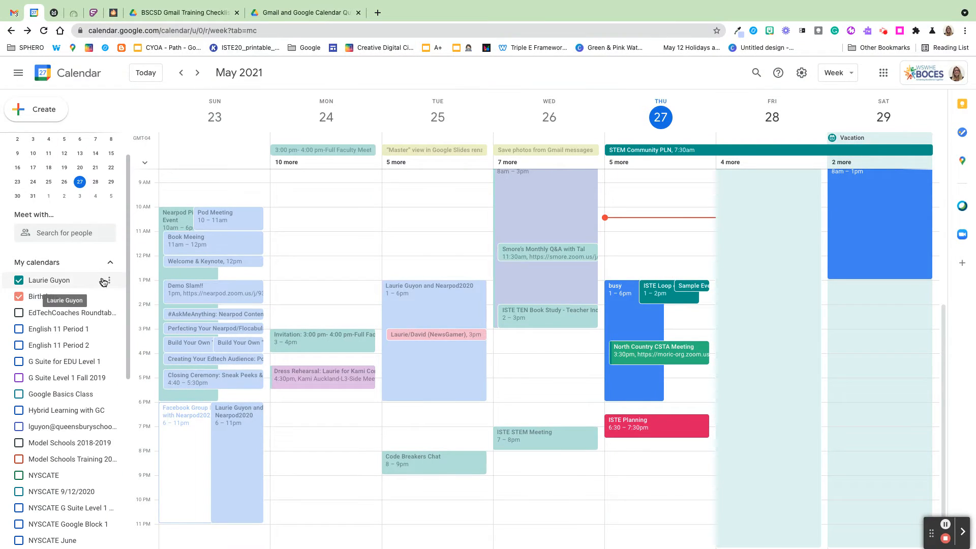
- In the primary calendar's sharing settings, remove the person who can see only free/busy information
click(110, 282)
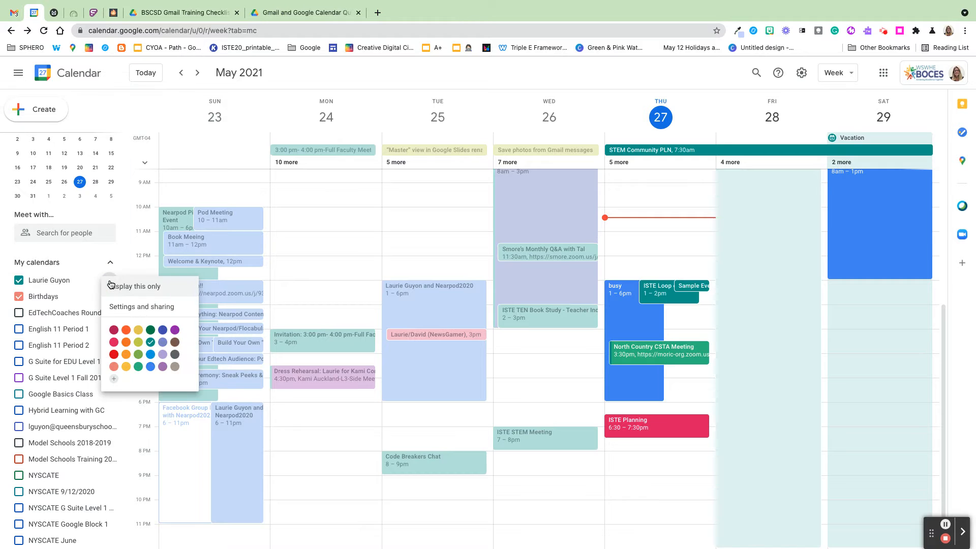
click(127, 308)
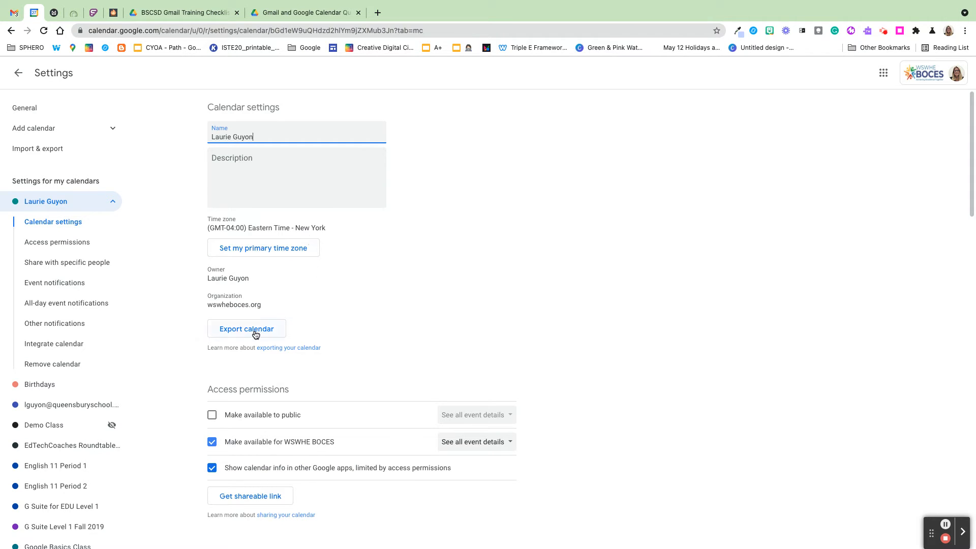
scroll(569, 334, down, 1)
scroll(568, 334, down, 1)
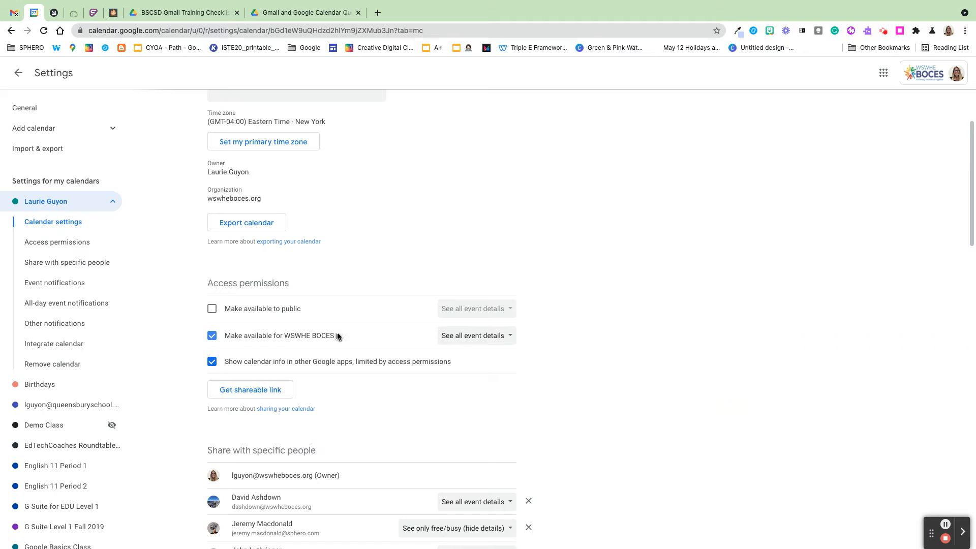
scroll(333, 369, down, 4)
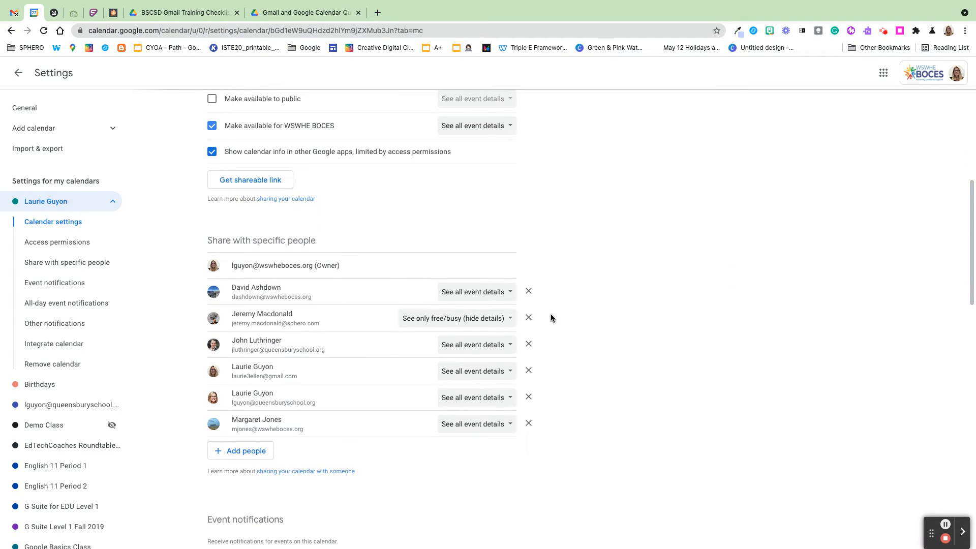
click(529, 318)
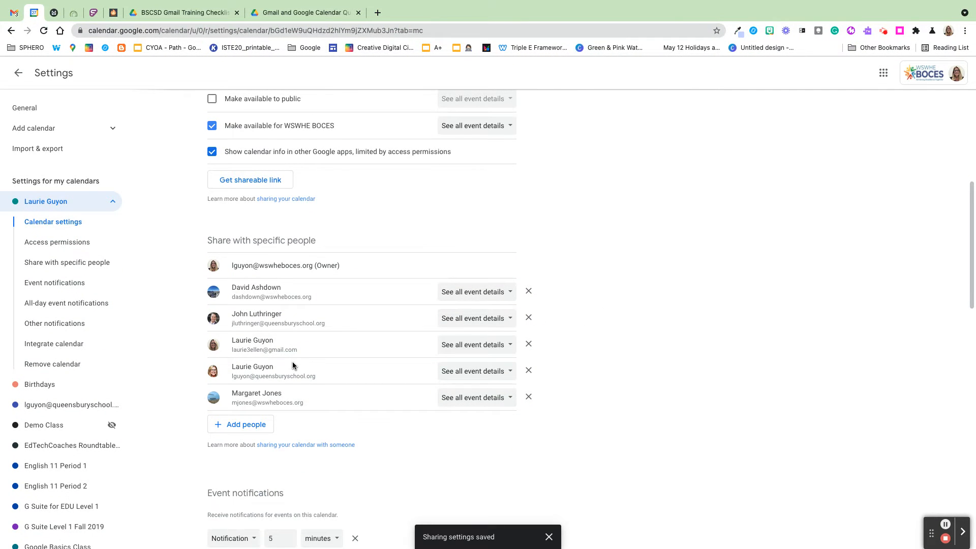
- Review the calendar's event, all-day and other notification settings, including the choices for New events
scroll(293, 364, down, 3)
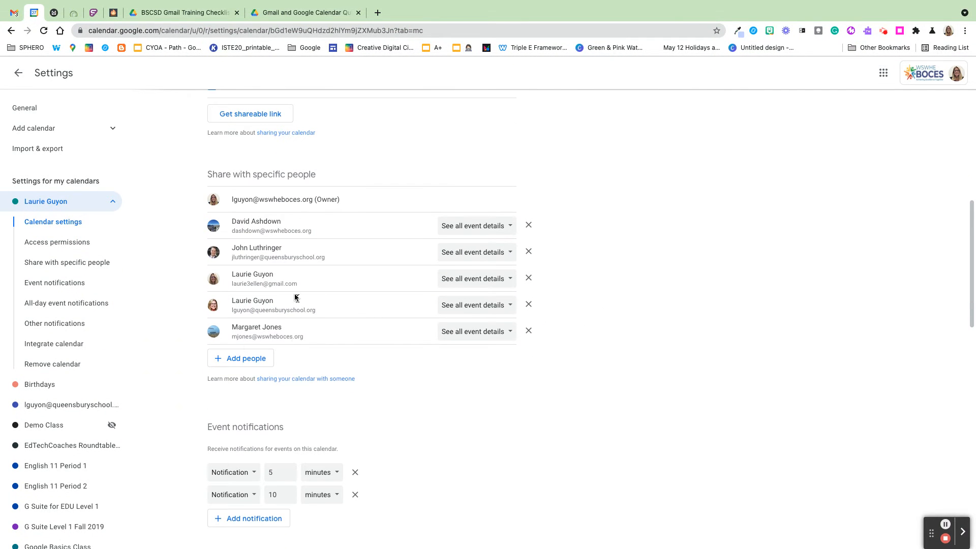
scroll(301, 353, down, 5)
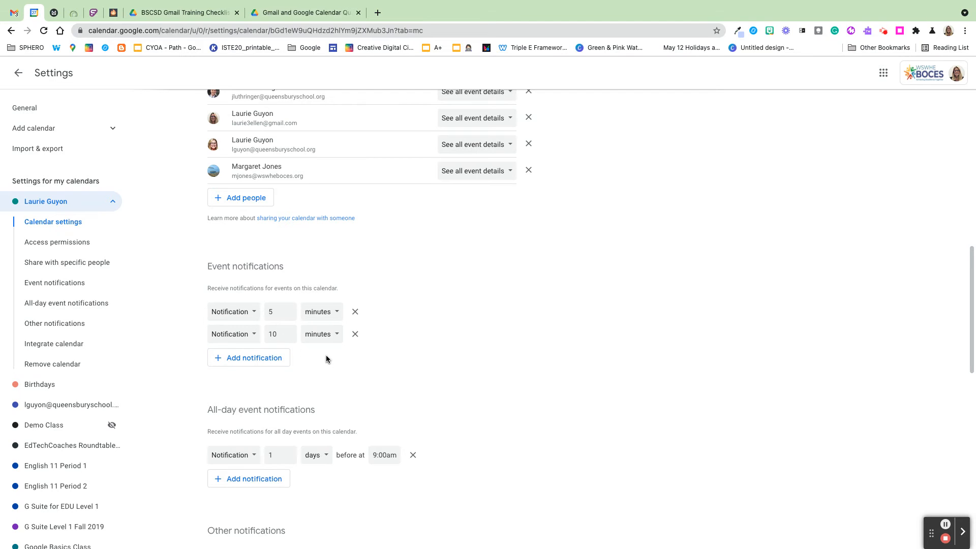
scroll(326, 359, down, 4)
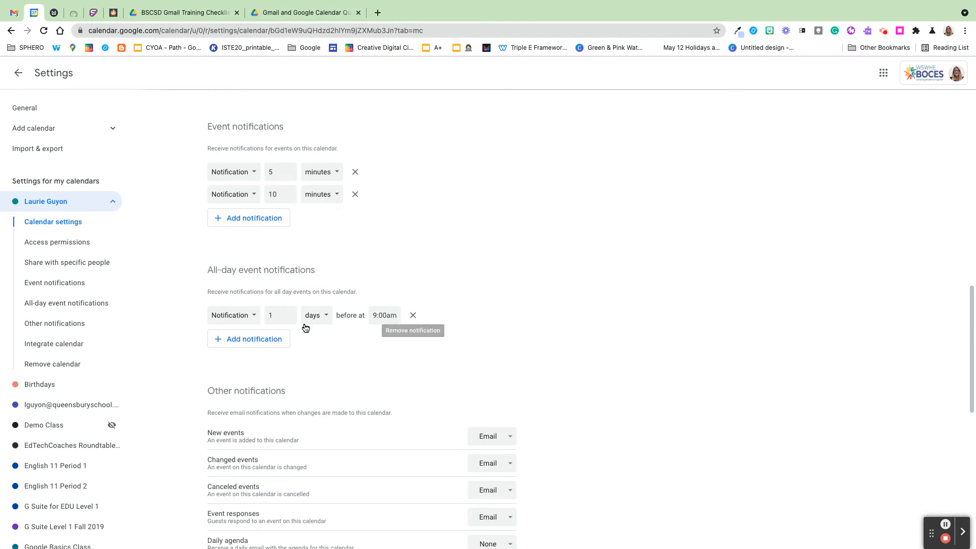
scroll(305, 329, down, 4)
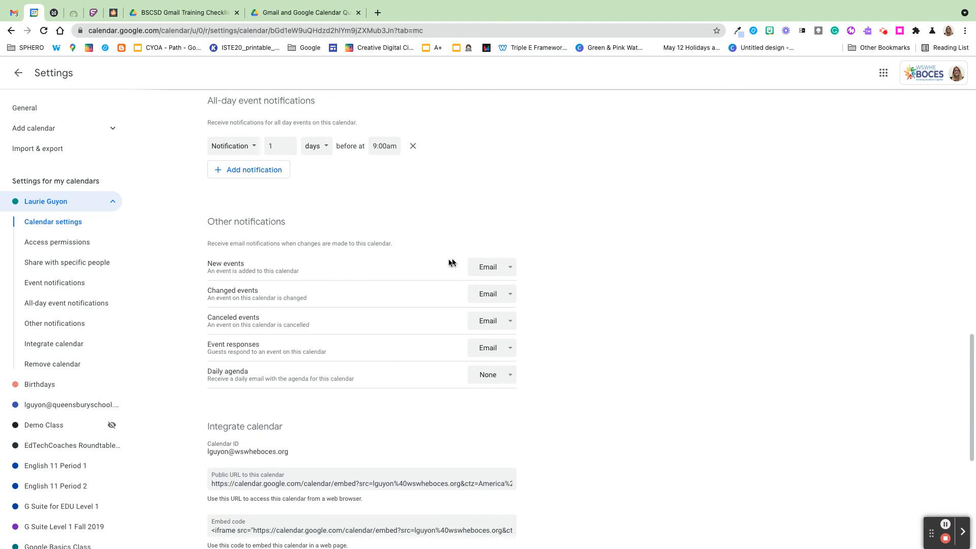
click(509, 268)
click(509, 268)
- Select the calendar's public URL for reference and look through its integration and removal options
scroll(402, 385, down, 2)
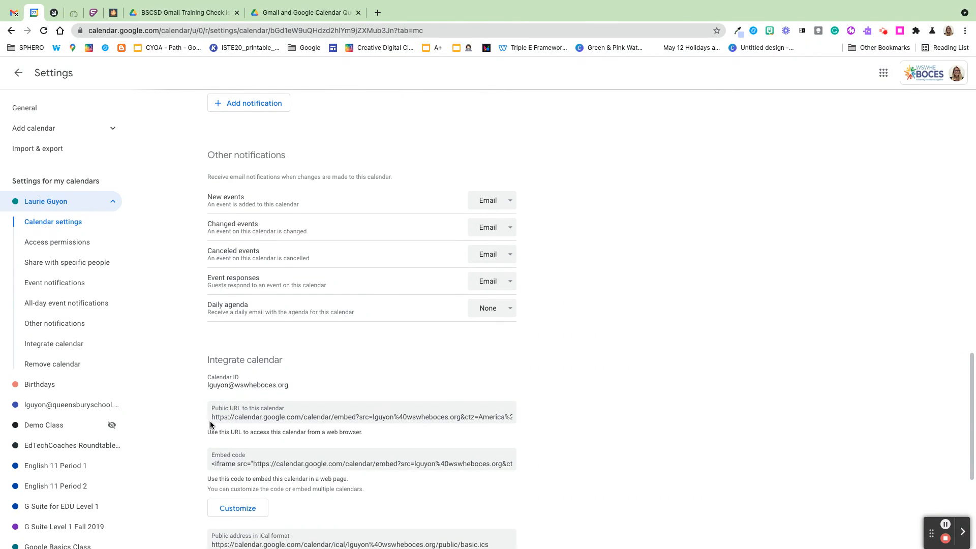
drag(212, 420, 553, 414)
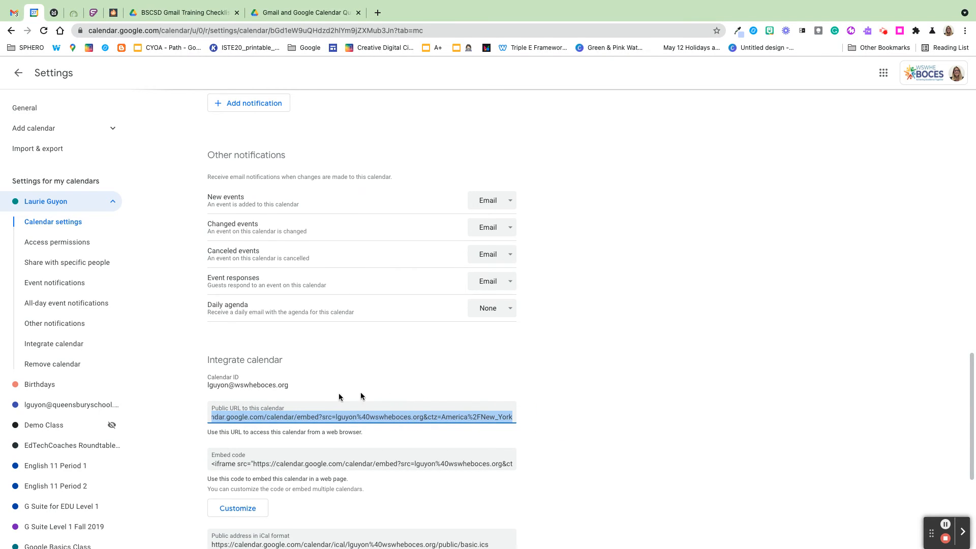
scroll(351, 428, down, 2)
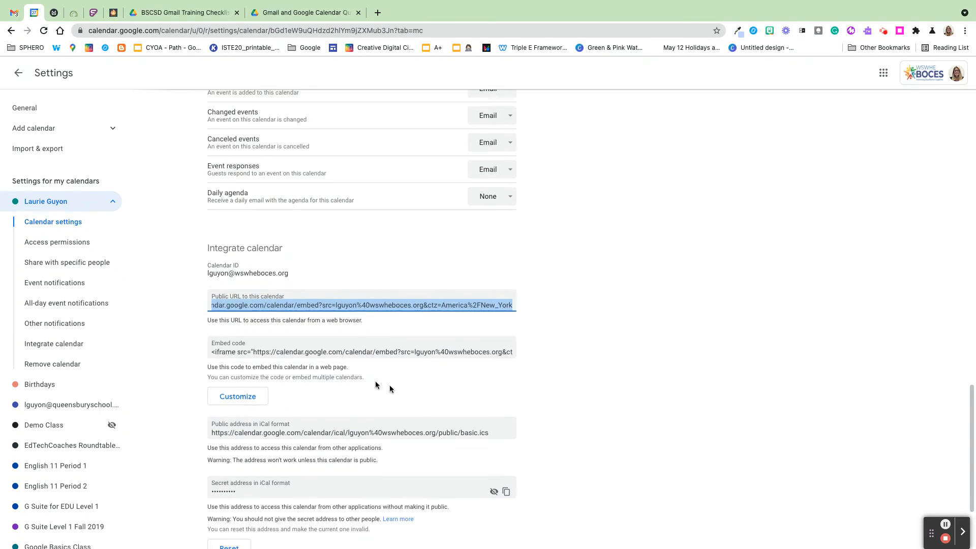
scroll(438, 394, down, 3)
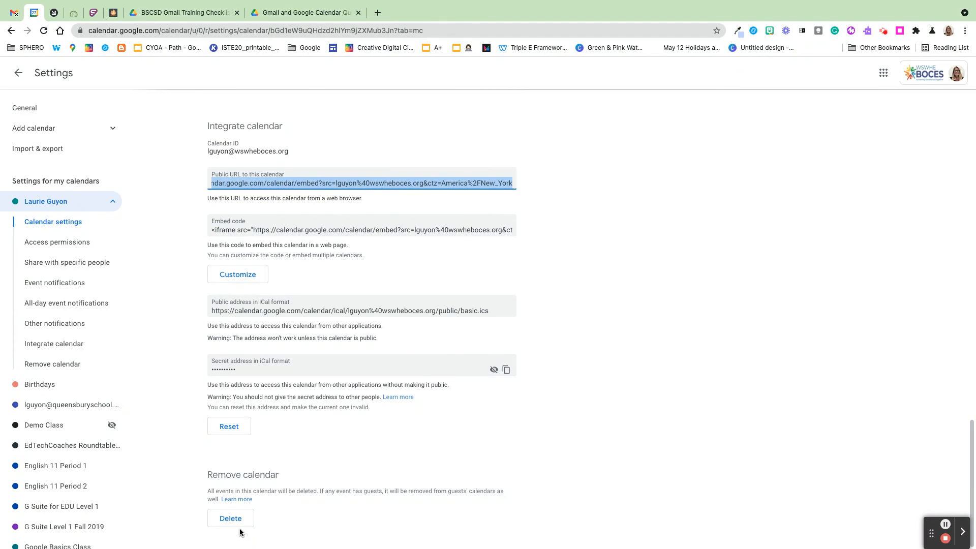
scroll(360, 464, up, 15)
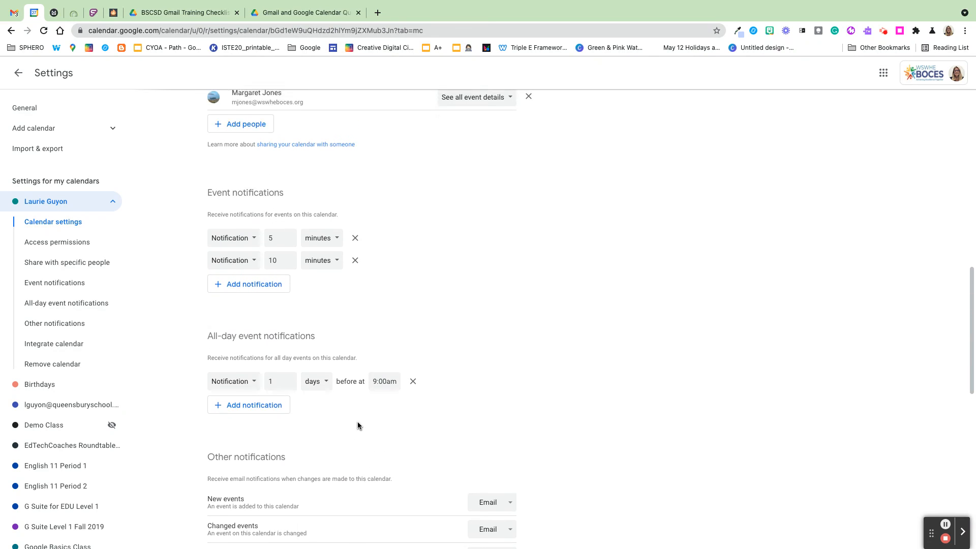
scroll(357, 422, up, 7)
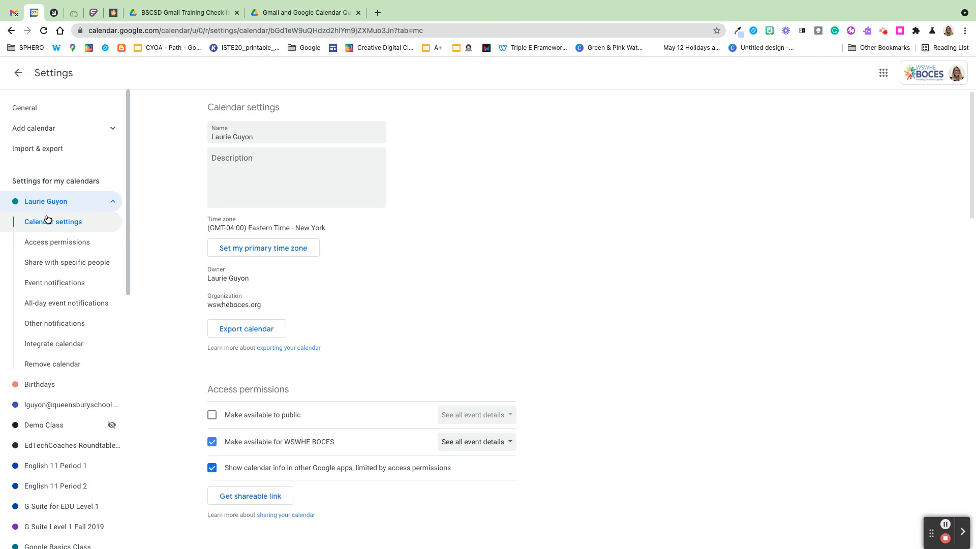
- Go through the calendar's access permissions, sharing and notification sections, and return to the week view
click(47, 247)
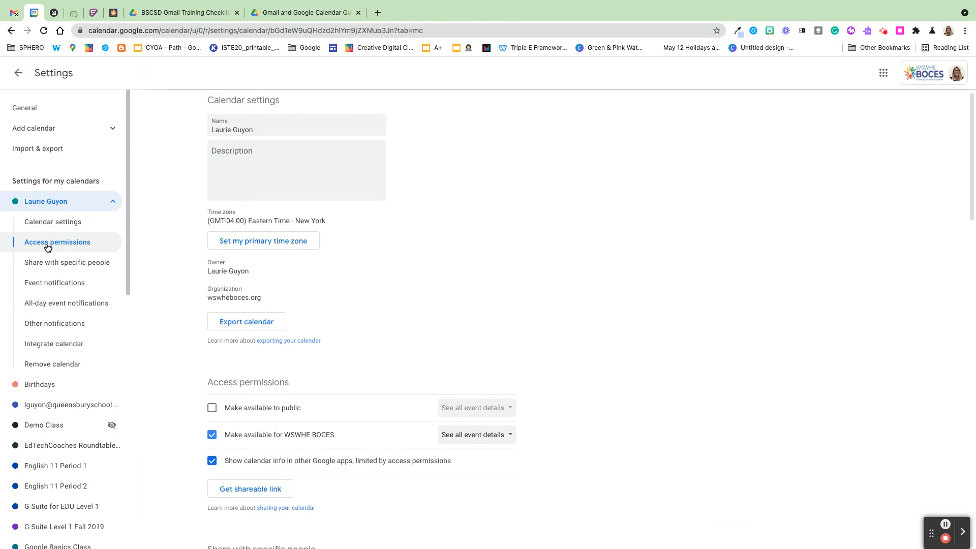
click(47, 264)
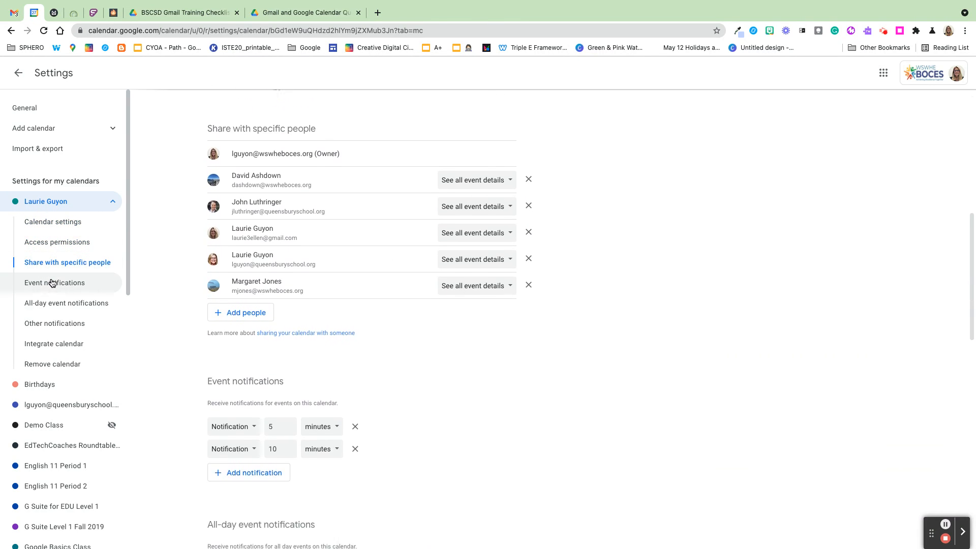
click(51, 284)
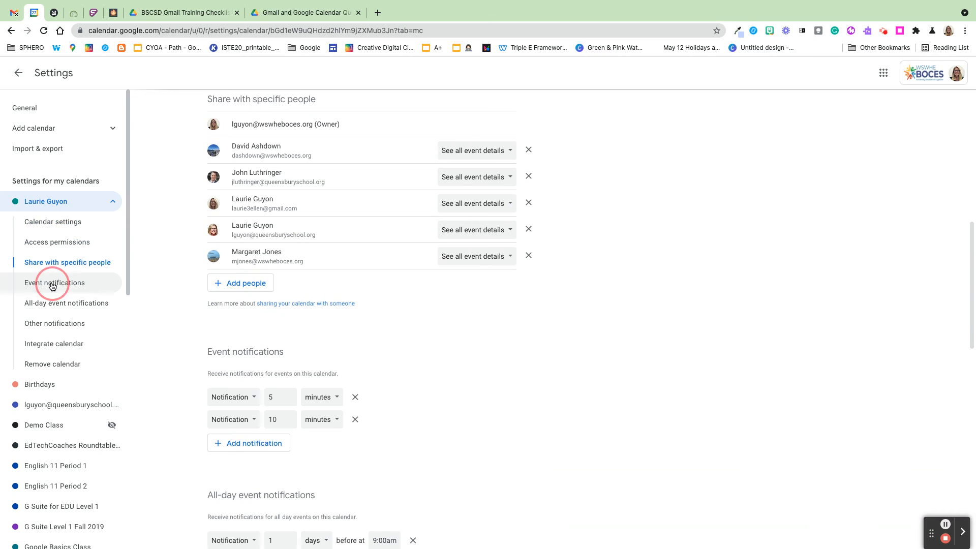
click(54, 323)
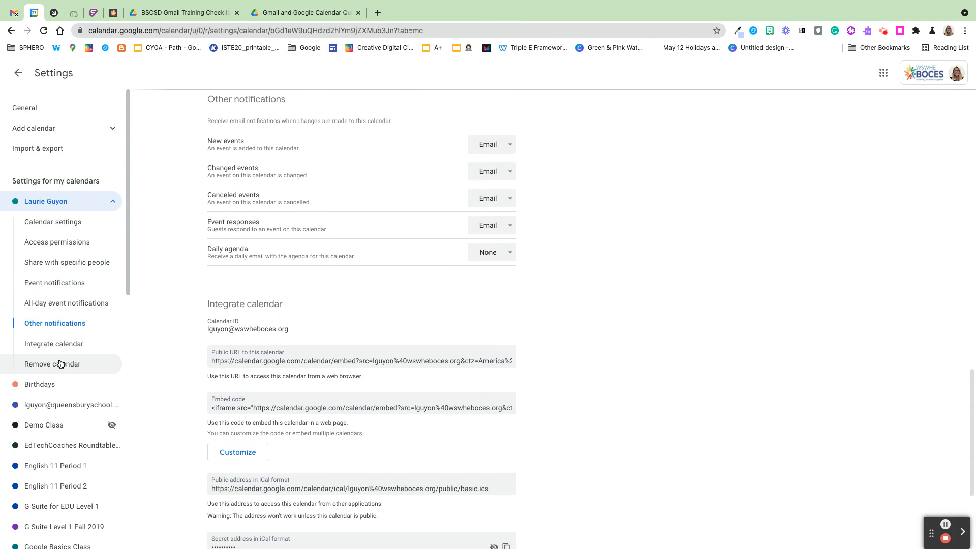
click(113, 204)
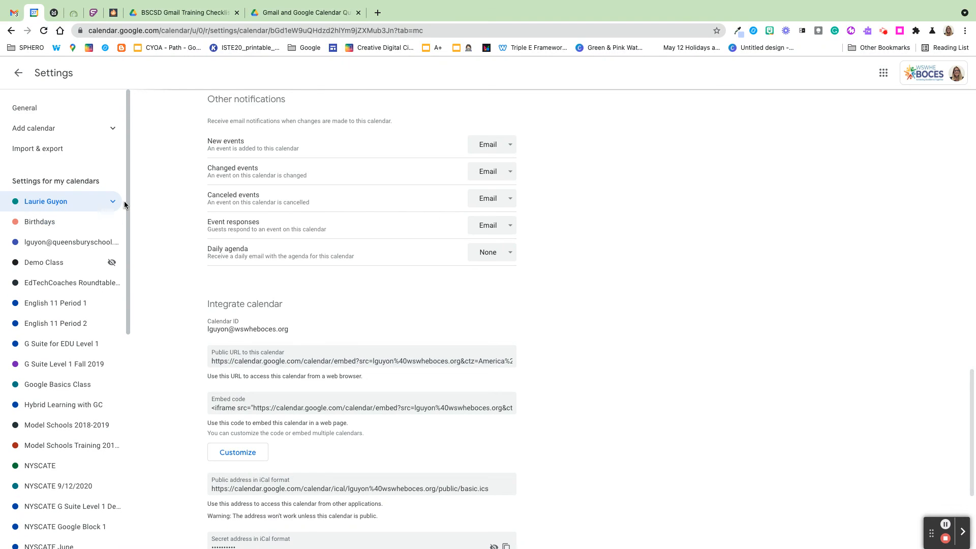
click(18, 75)
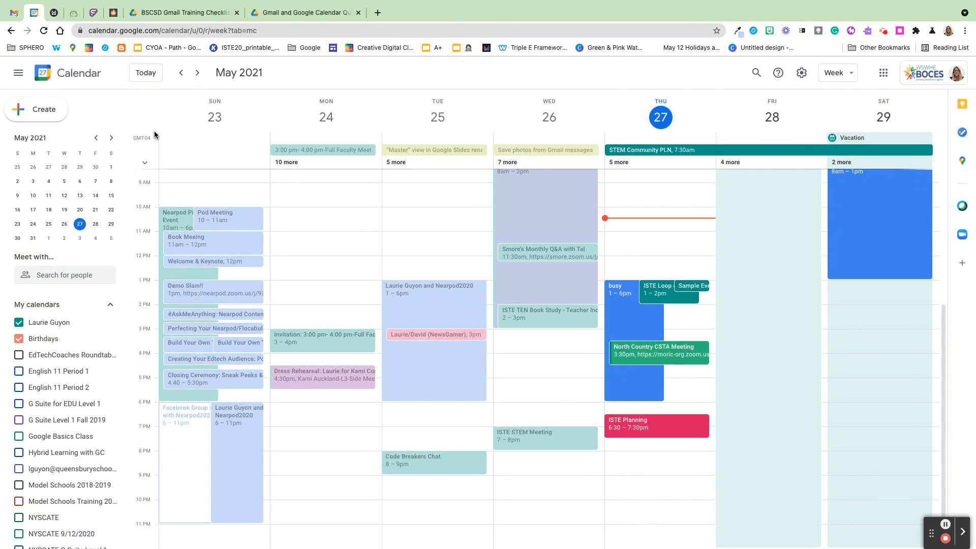